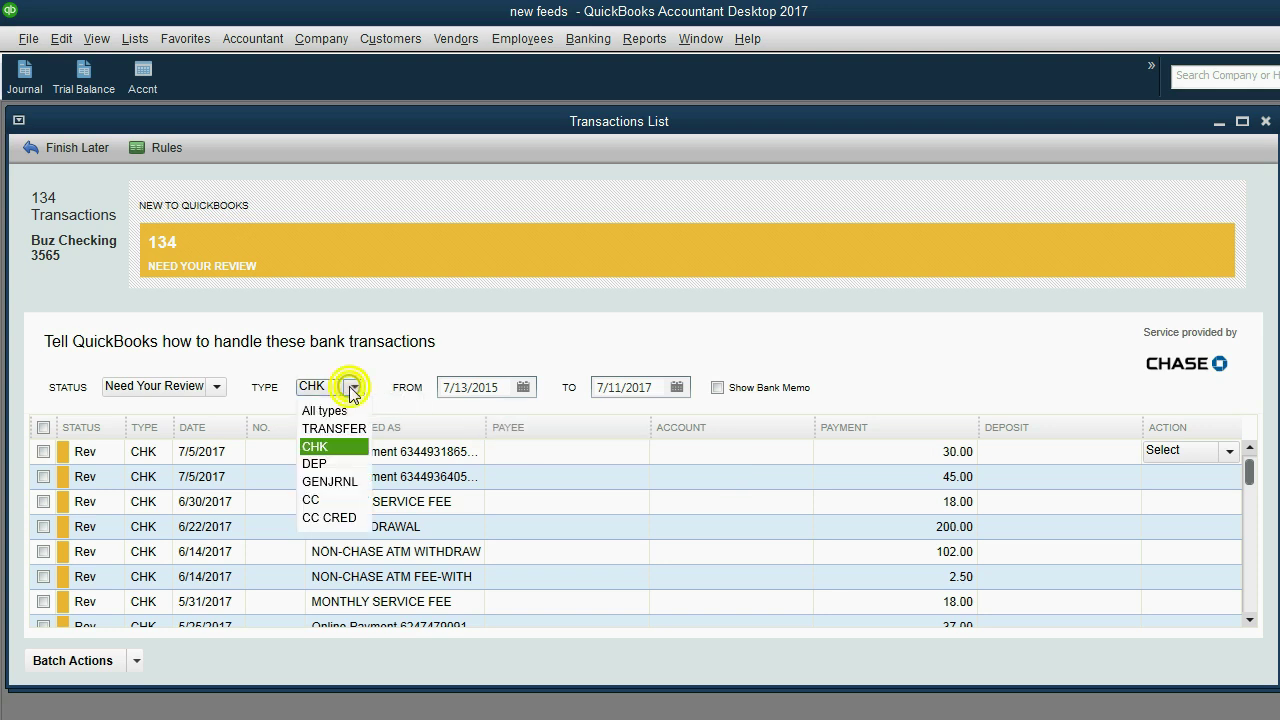
Filter the list to DEP transactions, then switch the Type back to All types.
{"action": "left_click", "coordinate": [339, 463]}
{"action": "mouse_move", "coordinate": [1251, 478]}
{"action": "left_mouse_down"}
{"action": "mouse_move", "coordinate": [1243, 623]}
{"action": "mouse_move", "coordinate": [1236, 487]}
{"action": "left_mouse_up"}
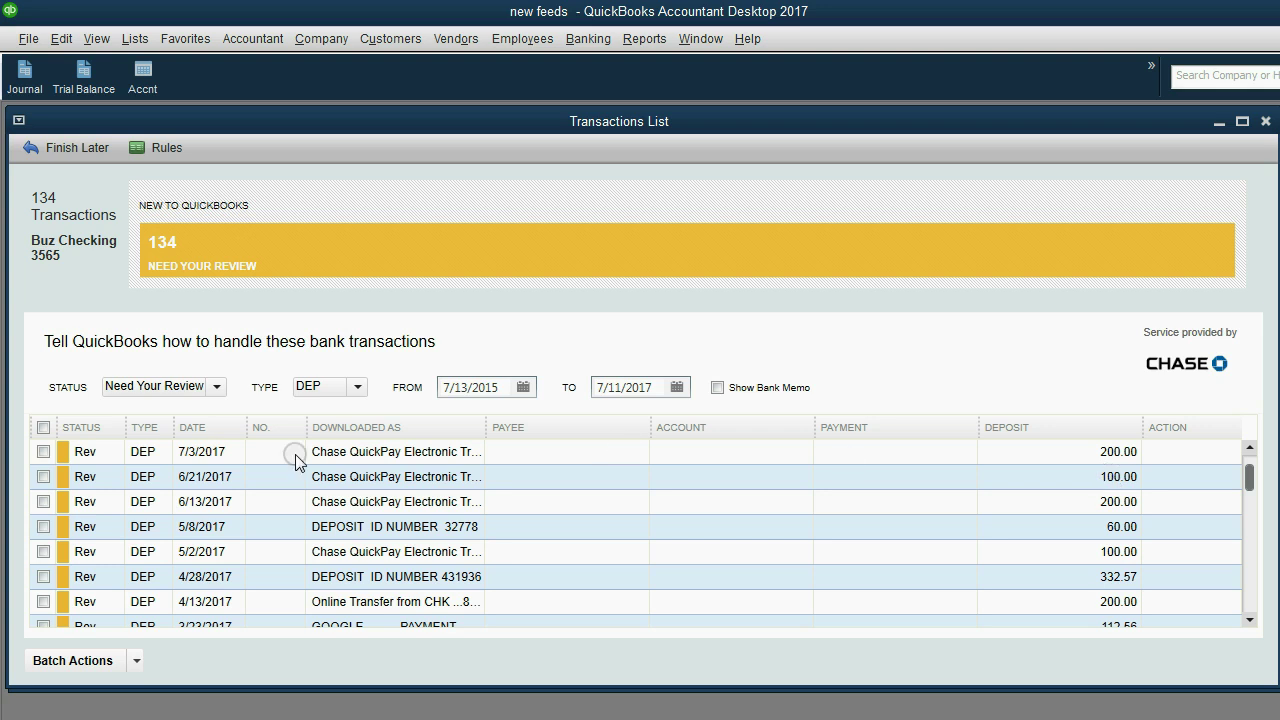
{"action": "left_click", "coordinate": [354, 388]}
{"action": "left_click", "coordinate": [341, 411]}
Set the From date to 6/1/2016 using the calendar.
{"action": "left_click", "coordinate": [499, 389]}
{"action": "left_click", "coordinate": [486, 389]}
{"action": "left_click", "coordinate": [521, 388]}
{"action": "left_click", "coordinate": [527, 389]}
{"action": "left_click", "coordinate": [677, 412]}
{"action": "left_click", "coordinate": [677, 412]}
{"action": "left_click", "coordinate": [677, 412]}
{"action": "left_click", "coordinate": [677, 412]}
{"action": "left_click", "coordinate": [677, 412]}
{"action": "left_click", "coordinate": [677, 412]}
{"action": "left_click", "coordinate": [677, 412]}
{"action": "left_click", "coordinate": [530, 413]}
{"action": "left_click", "coordinate": [604, 470]}
Set the To date to 6/30/2016 using the calendar.
{"action": "left_click", "coordinate": [678, 388]}
{"action": "left_click", "coordinate": [684, 412]}
{"action": "left_click", "coordinate": [684, 412]}
{"action": "left_click", "coordinate": [684, 412]}
{"action": "left_click", "coordinate": [684, 412]}
{"action": "left_click", "coordinate": [684, 412]}
{"action": "left_click", "coordinate": [782, 557]}
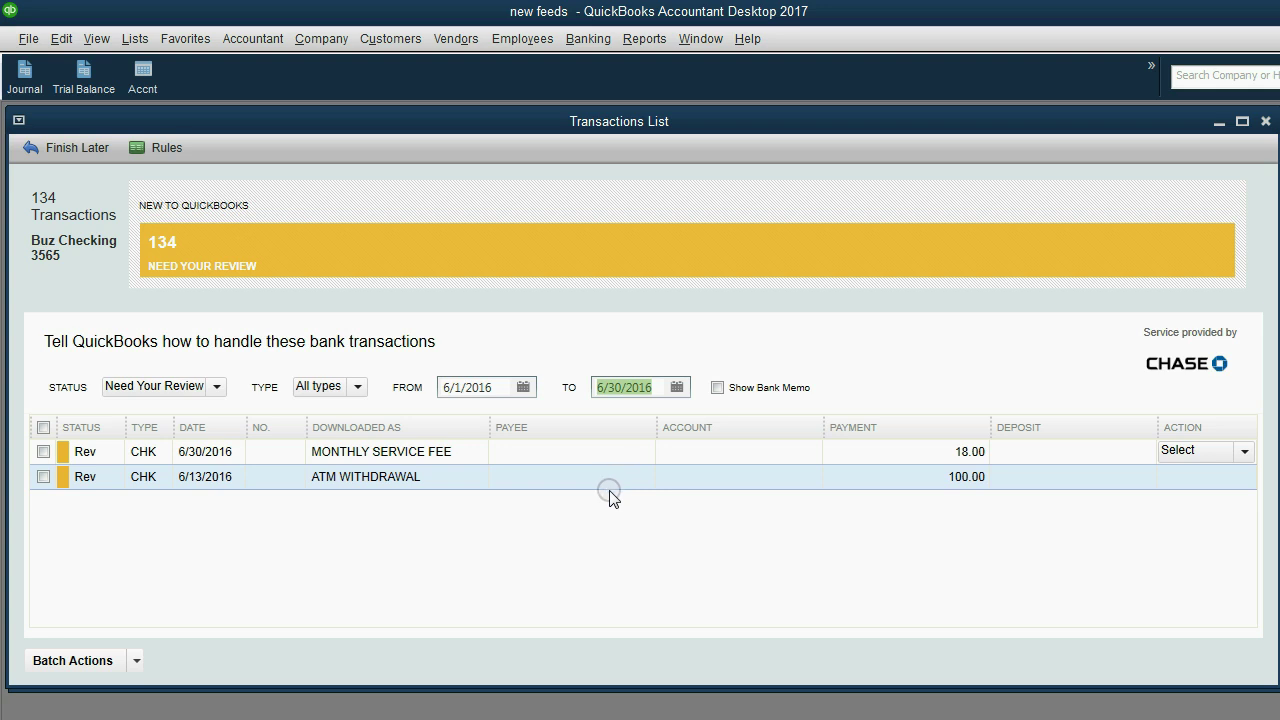
Move the From date back to 7/1/2015 using the calendar.
{"action": "left_click", "coordinate": [523, 387]}
{"action": "left_click", "coordinate": [530, 412]}
{"action": "left_click", "coordinate": [530, 412]}
{"action": "left_click", "coordinate": [530, 412]}
{"action": "left_click", "coordinate": [530, 412]}
{"action": "left_click", "coordinate": [530, 412]}
{"action": "left_click", "coordinate": [530, 412]}
{"action": "left_click", "coordinate": [530, 412]}
{"action": "left_click", "coordinate": [530, 412]}
{"action": "left_click", "coordinate": [605, 471]}
Move the To date forward to 7/31/2017 using the calendar.
{"action": "left_click", "coordinate": [677, 387]}
{"action": "double_click", "coordinate": [832, 413]}
{"action": "triple_click", "coordinate": [832, 413]}
{"action": "double_click", "coordinate": [832, 413]}
{"action": "left_click", "coordinate": [832, 413]}
{"action": "left_click", "coordinate": [832, 413]}
{"action": "triple_click", "coordinate": [832, 413]}
{"action": "left_click", "coordinate": [832, 413]}
{"action": "left_click", "coordinate": [712, 580]}
Set the Status filter to All to show transactions of every status.
{"action": "mouse_move", "coordinate": [1249, 470]}
{"action": "left_mouse_down"}
{"action": "mouse_move", "coordinate": [1247, 577]}
{"action": "mouse_move", "coordinate": [1220, 478]}
{"action": "left_mouse_up"}
{"action": "left_click", "coordinate": [217, 388]}
{"action": "left_click", "coordinate": [166, 411]}
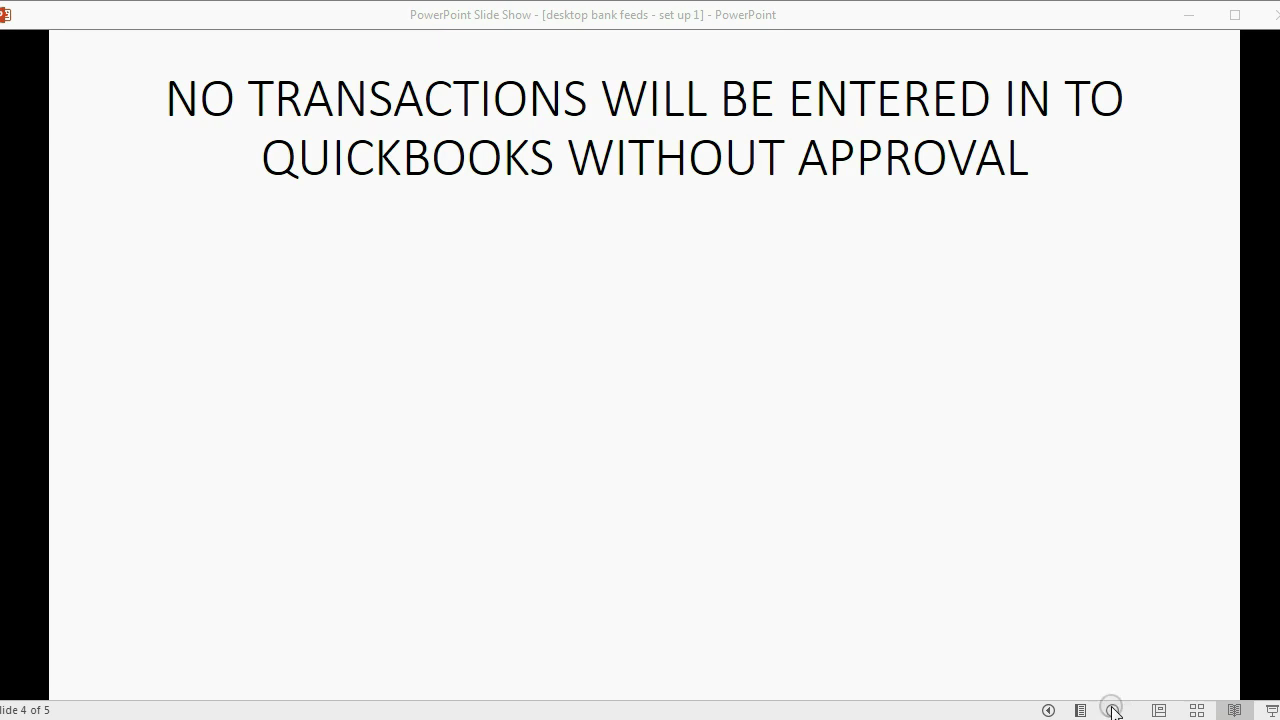
{"action": "left_click", "coordinate": [1112, 709]}
Step through the slide bullets: Add and modify, Apply to Bill/Invoice, Match, Ignore.
{"action": "left_click", "coordinate": [1112, 710]}
{"action": "left_click", "coordinate": [1112, 710]}
{"action": "left_click", "coordinate": [1113, 710]}
{"action": "left_click", "coordinate": [1113, 710]}
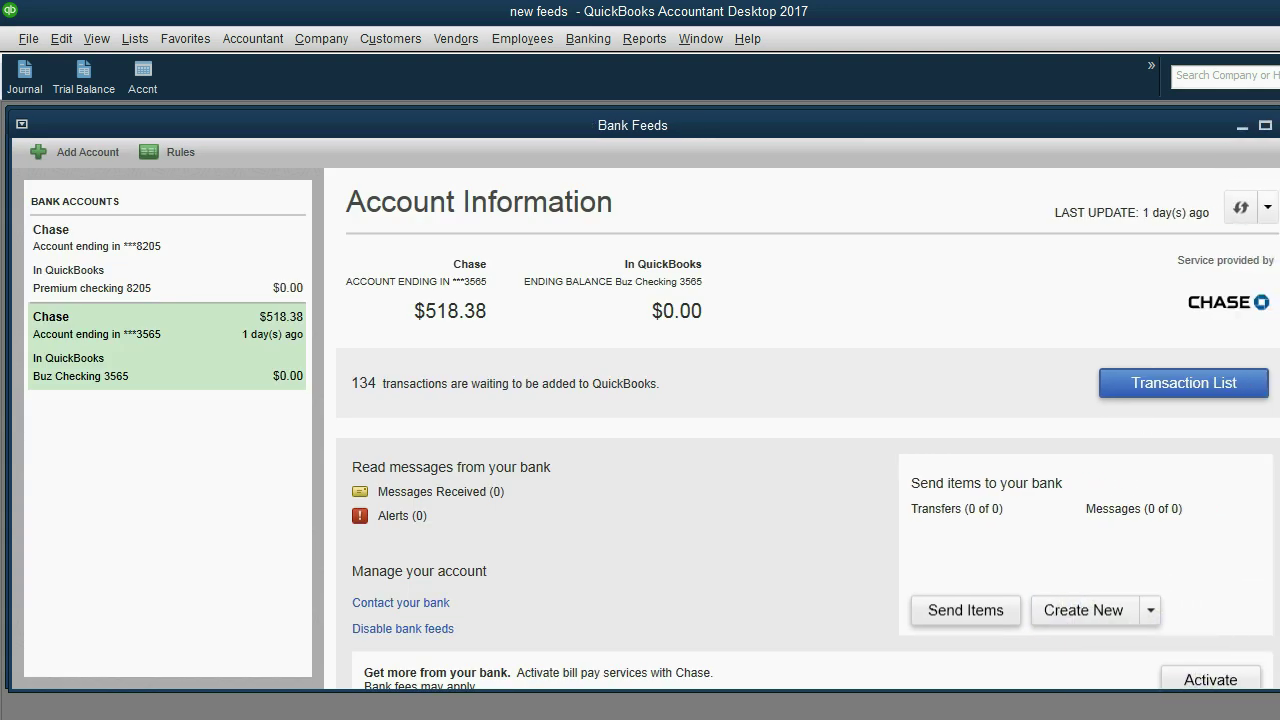
Bring the Transactions List forward and review row 2's Action options, including Quick Add.
{"action": "left_click_drag", "start_coordinate": [1279, 215], "coordinate": [1263, 215]}
{"action": "left_click", "coordinate": [1263, 215]}
{"action": "left_click", "coordinate": [561, 484]}
{"action": "left_click", "coordinate": [1229, 477]}
{"action": "left_click", "coordinate": [1224, 517]}
{"action": "left_click", "coordinate": [1196, 477]}
{"action": "left_click_drag", "start_coordinate": [703, 114], "coordinate": [706, 115]}
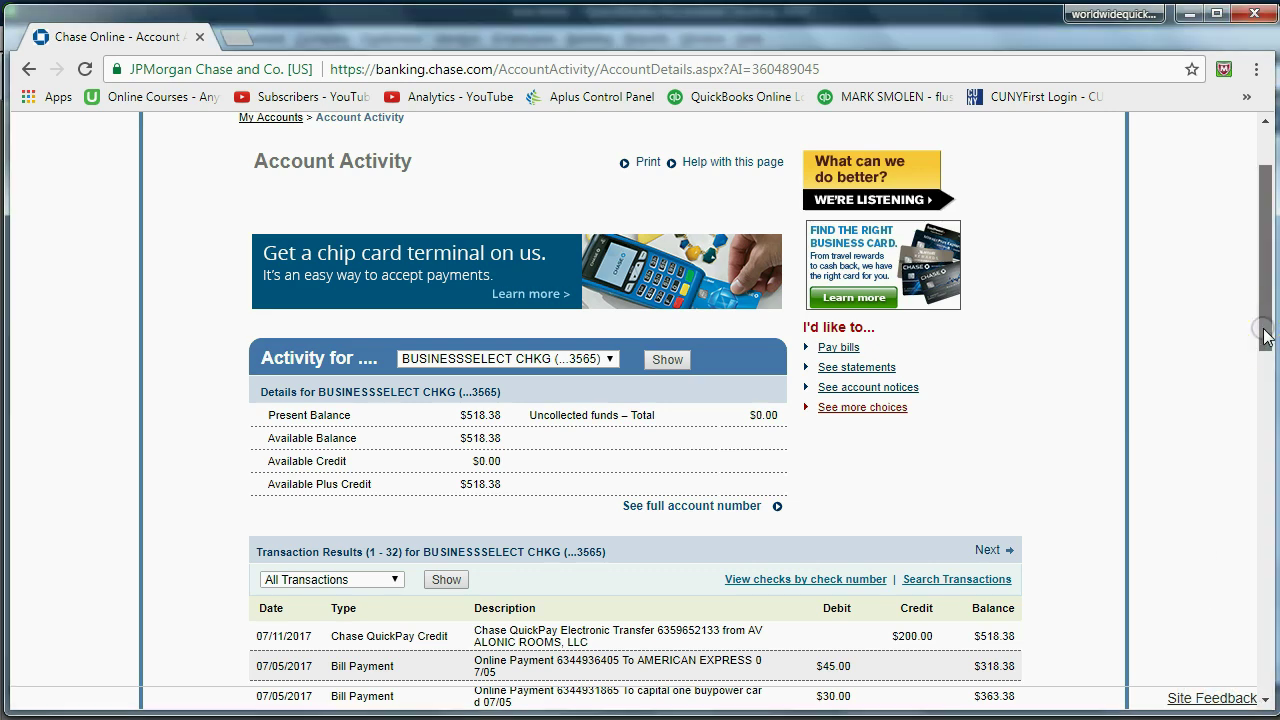
Scroll Chase activity to the transactions and highlight the first QuickPay description's payer name.
{"action": "scroll", "coordinate": [1256, 286], "scroll_direction": "up", "scroll_amount": 2}
{"action": "left_click_drag", "start_coordinate": [1256, 280], "coordinate": [1264, 442]}
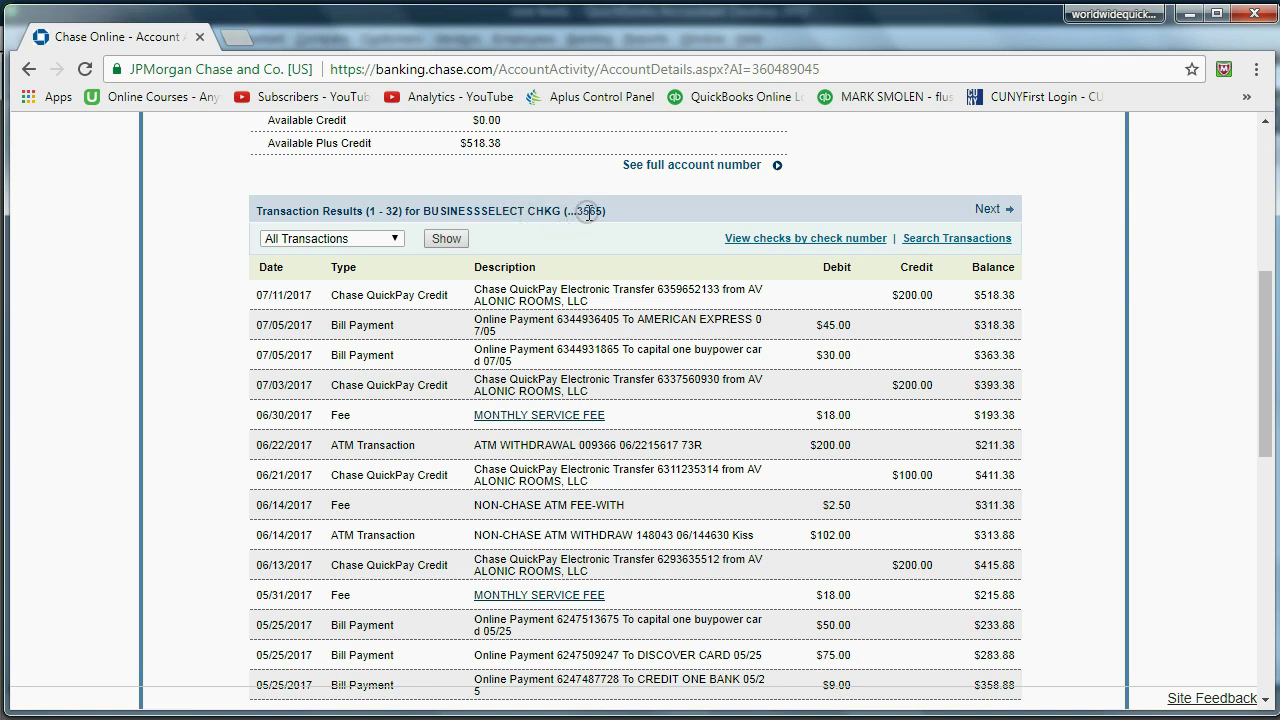
{"action": "left_click_drag", "start_coordinate": [588, 301], "coordinate": [479, 290]}
{"action": "left_click_drag", "start_coordinate": [596, 291], "coordinate": [604, 304]}
{"action": "left_click_drag", "start_coordinate": [592, 302], "coordinate": [477, 291]}
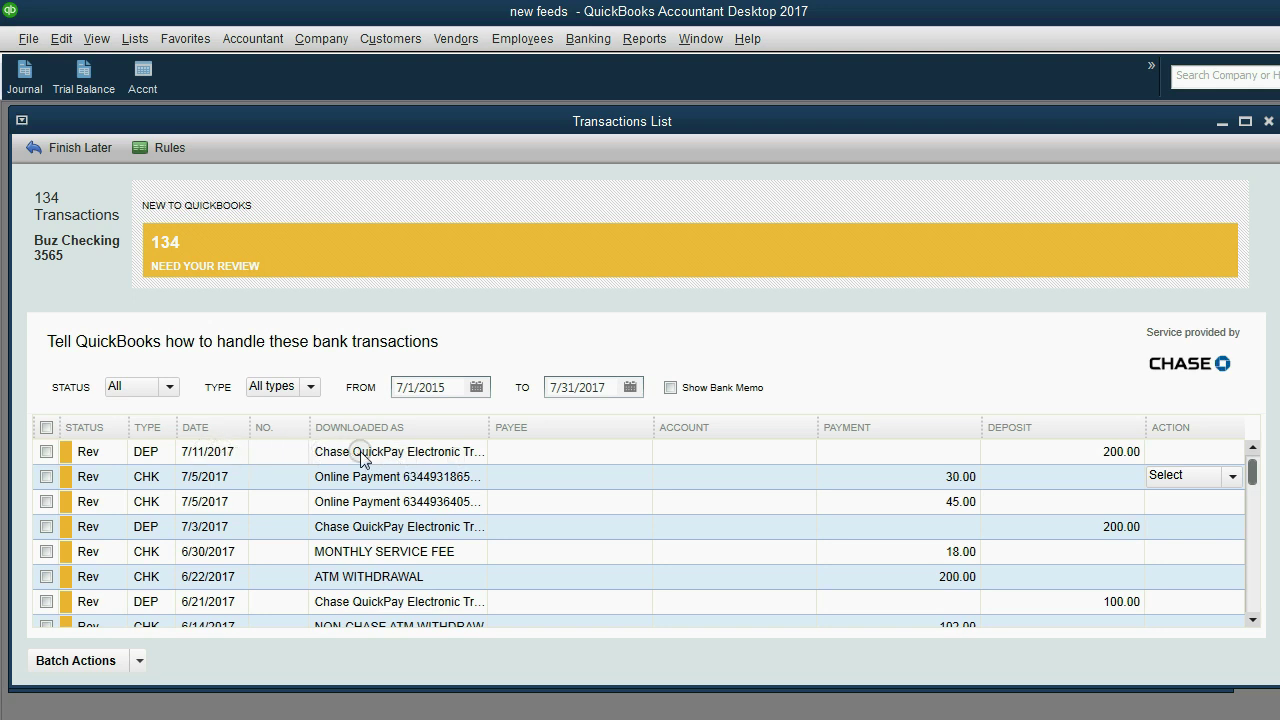
Widen the Downloaded As column for full descriptions, then Alt+Tab to the Chase page.
{"action": "left_click", "coordinate": [486, 430]}
{"action": "mouse_move", "coordinate": [490, 429]}
{"action": "left_mouse_down"}
{"action": "mouse_move", "coordinate": [607, 431]}
{"action": "mouse_move", "coordinate": [552, 434]}
{"action": "left_mouse_up"}
{"action": "key", "text": "alt+Tab"}
Turn on Show Bank Memo, widen the Bank Memo column and narrow Downloaded As.
{"action": "left_click", "coordinate": [512, 292]}
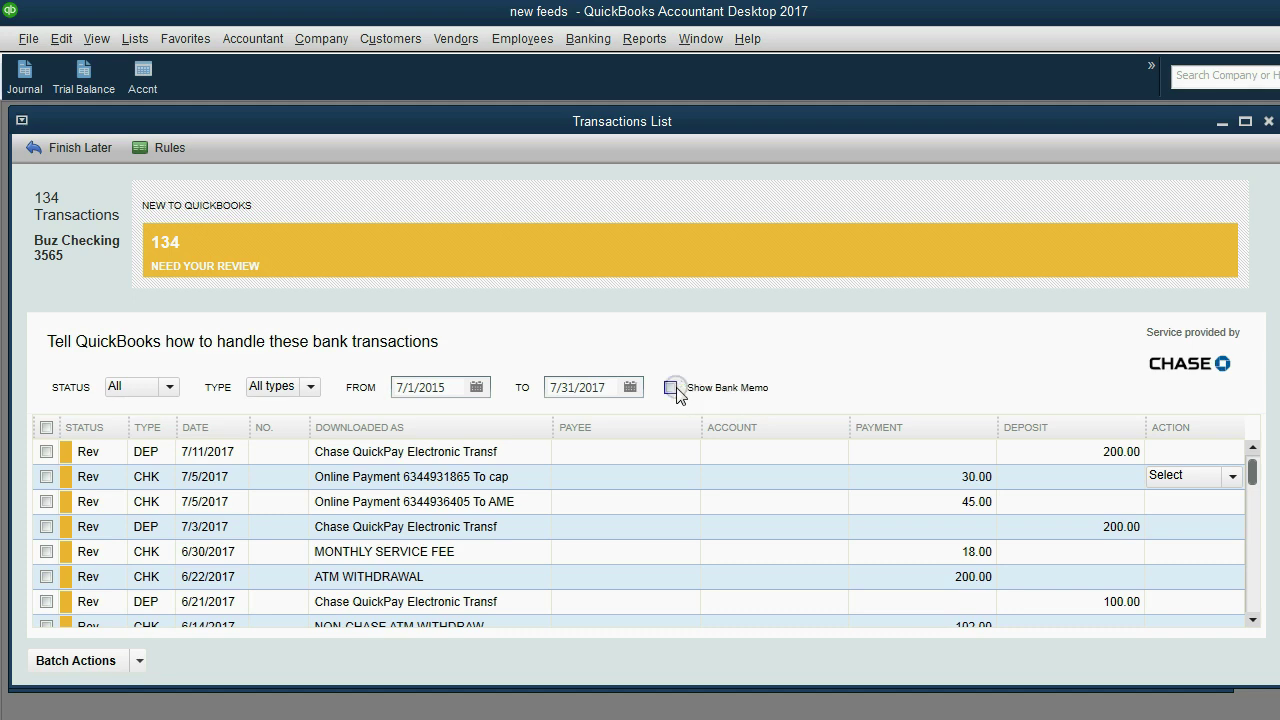
{"action": "left_click", "coordinate": [673, 387]}
{"action": "left_click_drag", "start_coordinate": [795, 426], "coordinate": [812, 426]}
{"action": "left_click_drag", "start_coordinate": [544, 433], "coordinate": [520, 433]}
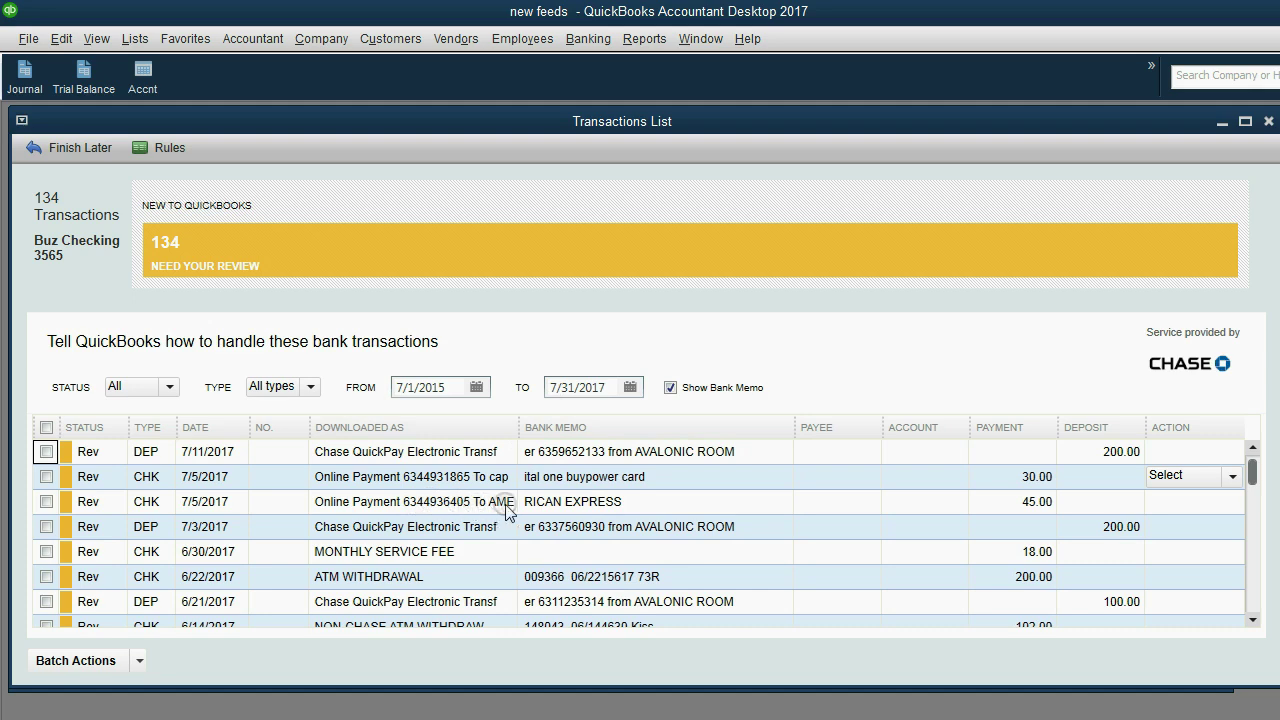